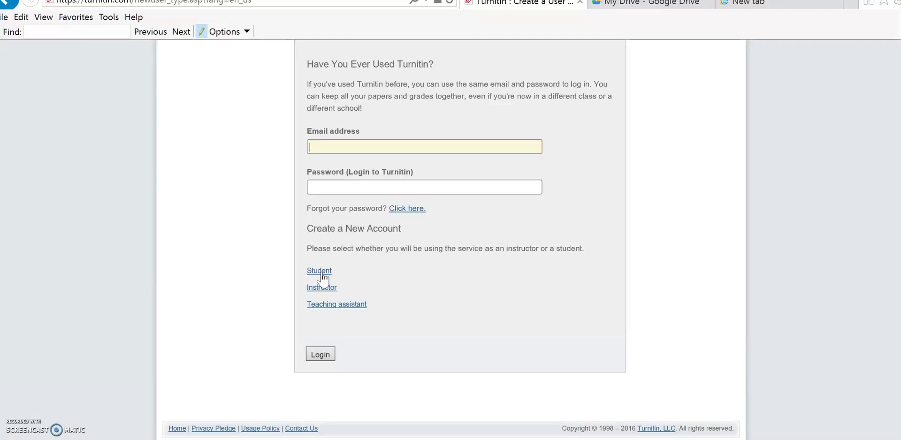
{"action": "left_click", "coordinate": [321, 272]}
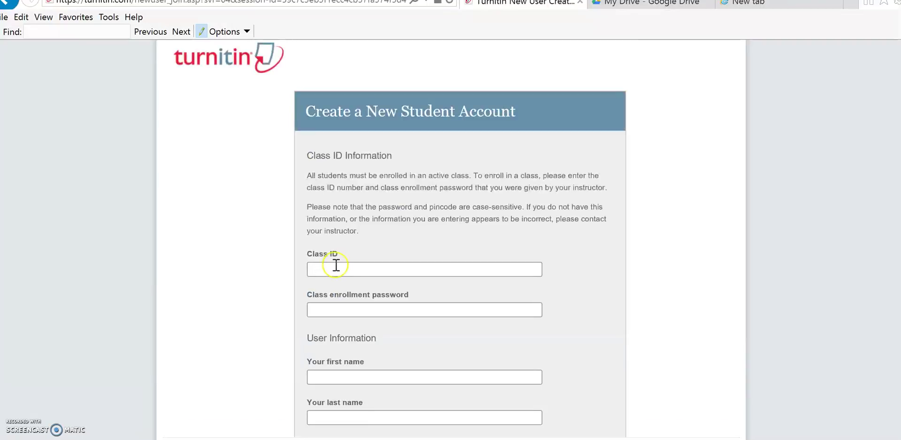
{"action": "left_click", "coordinate": [336, 265]}
{"action": "right_click", "coordinate": [336, 266]}
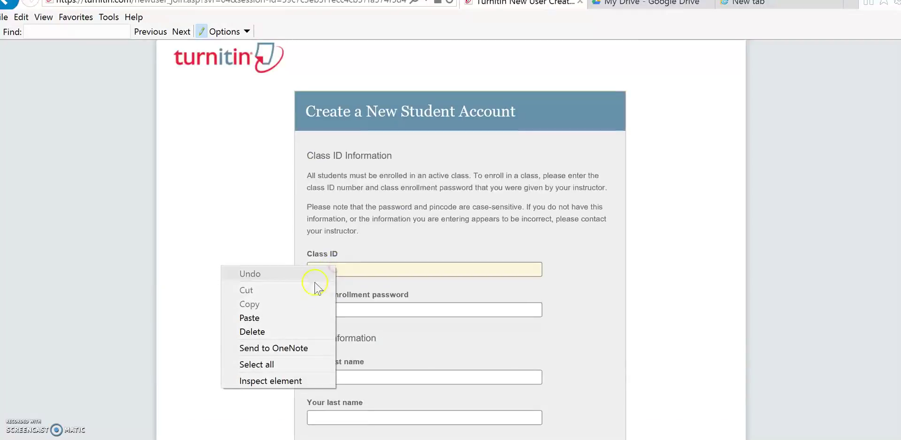
{"action": "left_click", "coordinate": [298, 323]}
{"action": "left_click", "coordinate": [343, 312]}
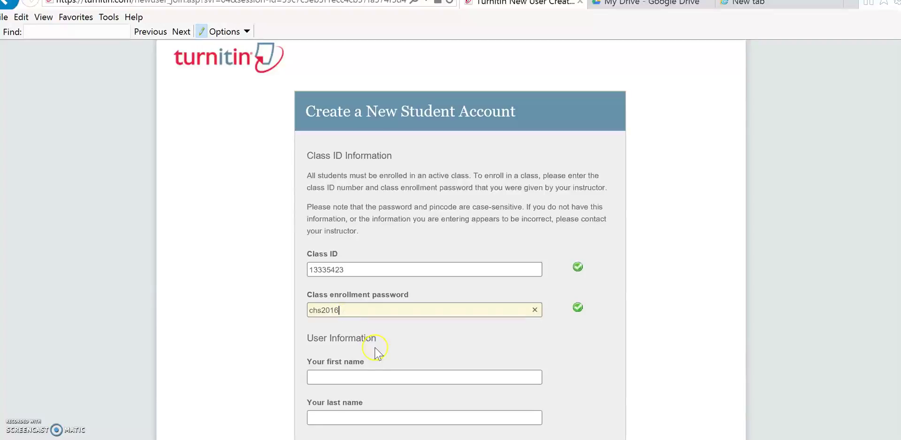
{"action": "left_click", "coordinate": [373, 373]}
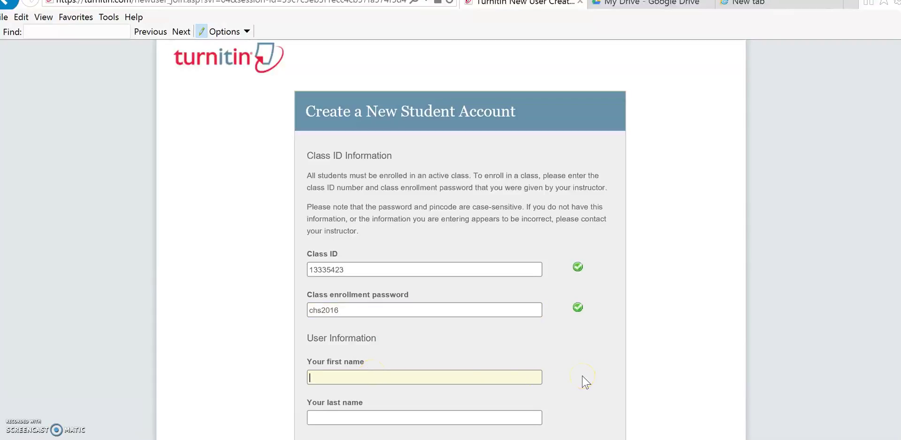
- Enter the student's first name and last name
{"action": "scroll", "coordinate": [585, 381], "scroll_direction": "down", "scroll_amount": 1}
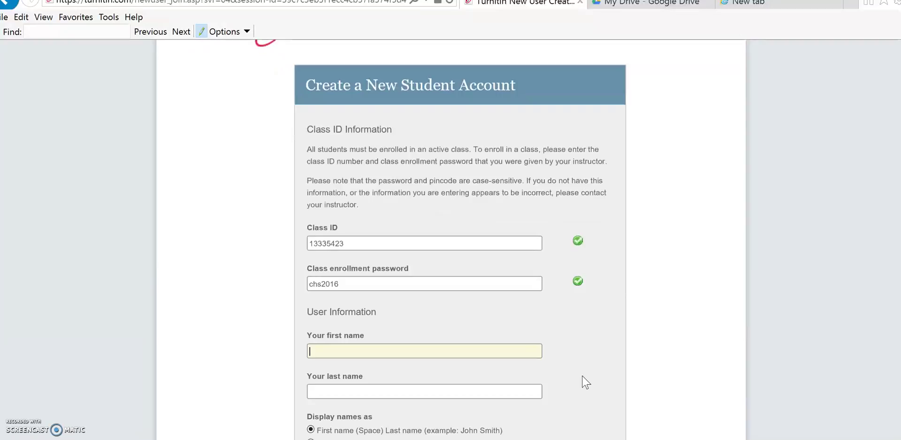
{"action": "scroll", "coordinate": [585, 381], "scroll_direction": "down", "scroll_amount": 1}
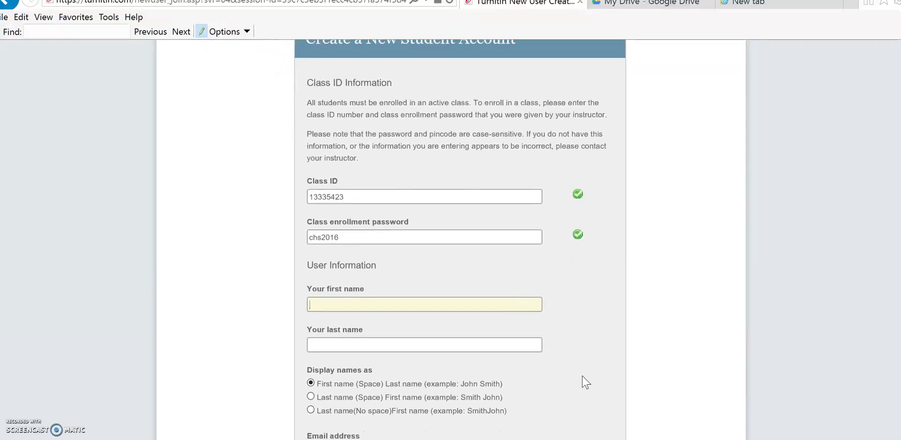
{"action": "left_click", "coordinate": [506, 344]}
- Enter the student's e-mail address from the autocomplete suggestion and retype it to confirm
{"action": "scroll", "coordinate": [619, 351], "scroll_direction": "down", "scroll_amount": 3}
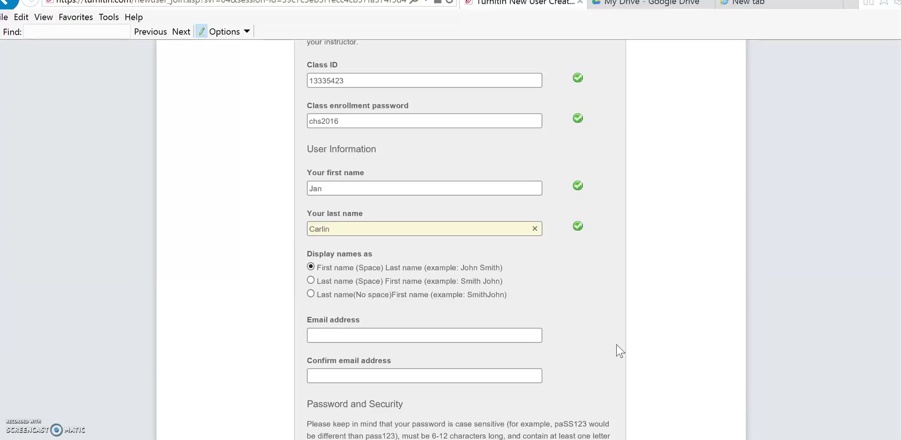
{"action": "left_click", "coordinate": [481, 339]}
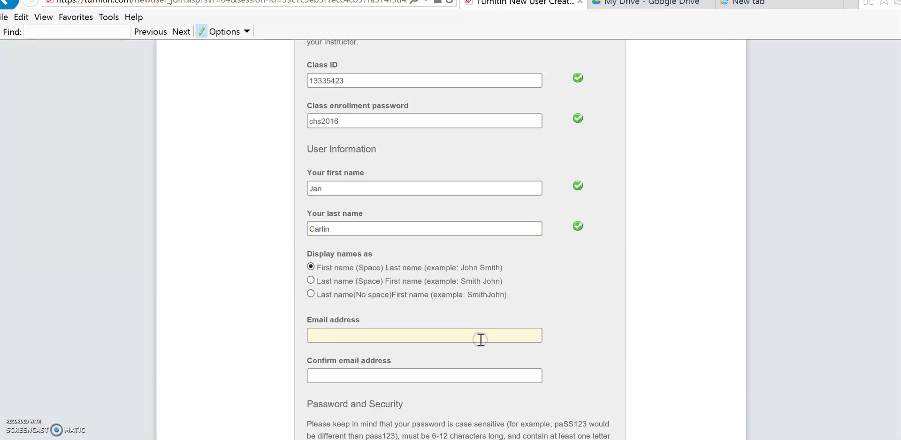
{"action": "type", "text": "ef"}
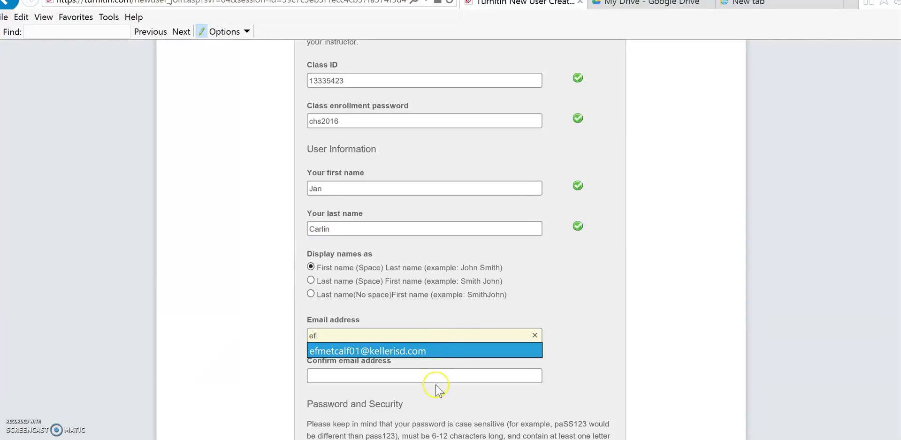
{"action": "key", "text": "Return"}
{"action": "left_click", "coordinate": [432, 379]}
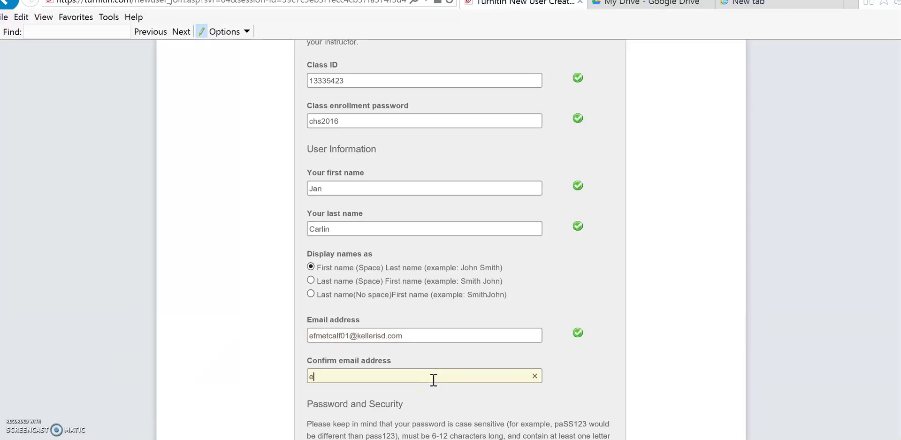
- Enter the account password and confirm it
{"action": "scroll", "coordinate": [433, 380], "scroll_direction": "down", "scroll_amount": 3}
{"action": "left_click", "coordinate": [433, 378]}
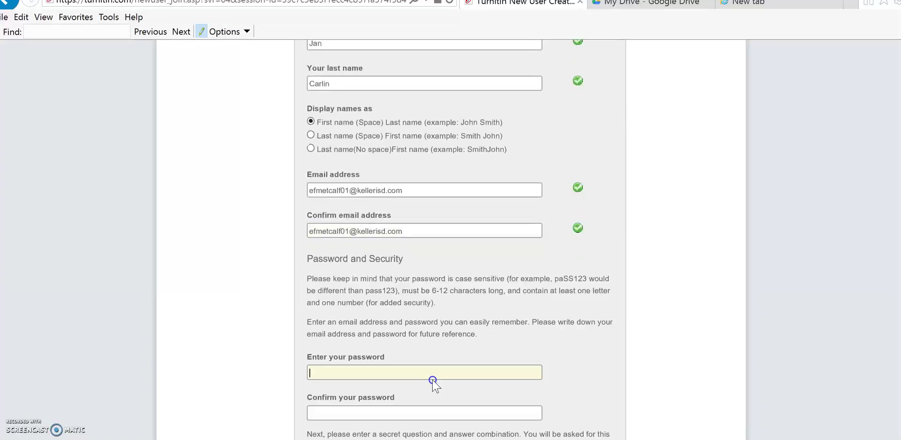
{"action": "type", "text": "••••••••"}
{"action": "left_click", "coordinate": [428, 414]}
{"action": "type", "text": "••••••••"}
- Choose the father's middle name secret question, enter its answer, and submit via 'I Agree -- Create Profile'
{"action": "scroll", "coordinate": [428, 415], "scroll_direction": "down", "scroll_amount": 3}
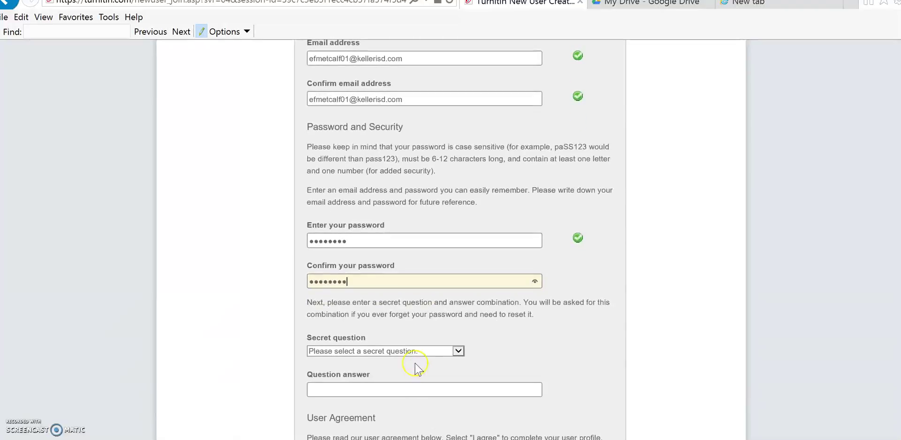
{"action": "left_click", "coordinate": [413, 351]}
{"action": "left_click", "coordinate": [413, 359]}
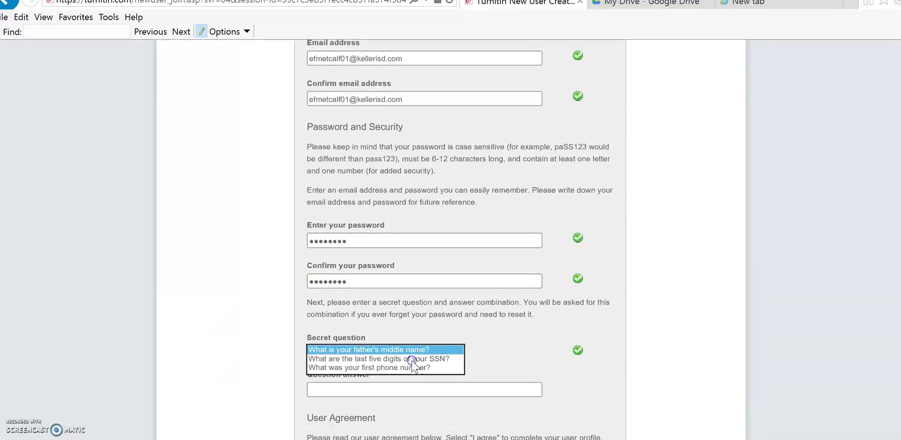
{"action": "left_click", "coordinate": [403, 390]}
{"action": "scroll", "coordinate": [403, 390], "scroll_direction": "down", "scroll_amount": 3}
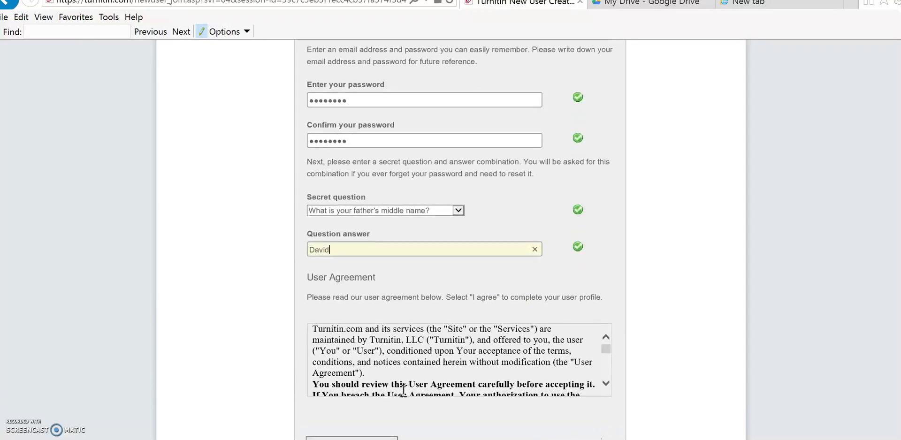
{"action": "scroll", "coordinate": [403, 390], "scroll_direction": "down", "scroll_amount": 2}
{"action": "scroll", "coordinate": [295, 394], "scroll_direction": "down", "scroll_amount": 2}
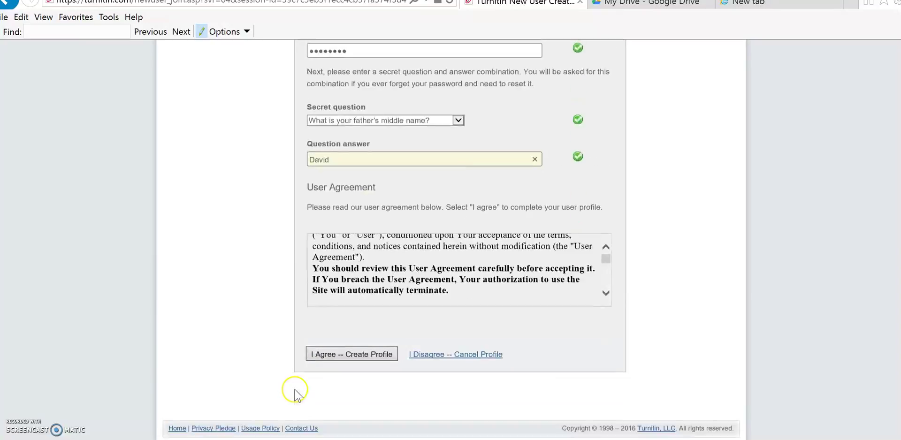
{"action": "left_click", "coordinate": [352, 354]}
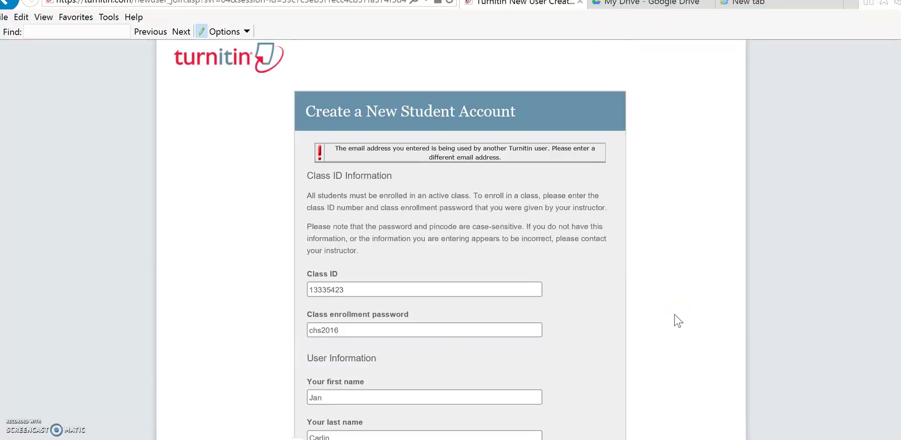
- Scroll past the e-mail-already-in-use error and return to the Turnitin home page
{"action": "scroll", "coordinate": [677, 321], "scroll_direction": "down", "scroll_amount": 5}
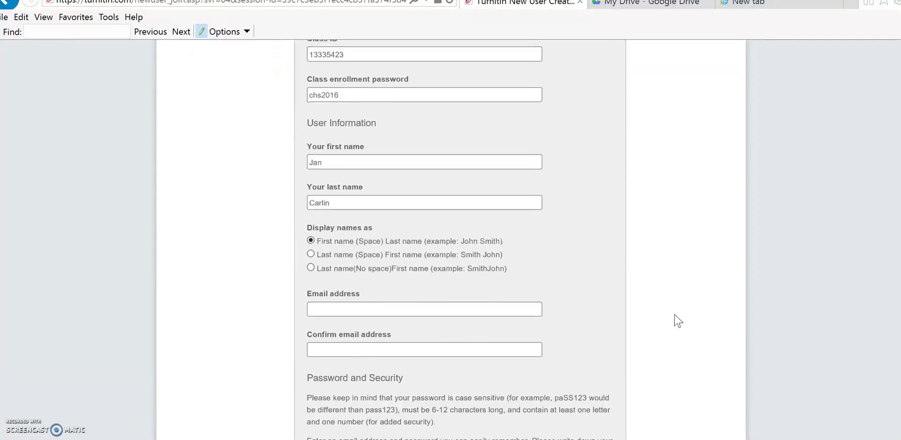
{"action": "scroll", "coordinate": [678, 321], "scroll_direction": "down", "scroll_amount": 4}
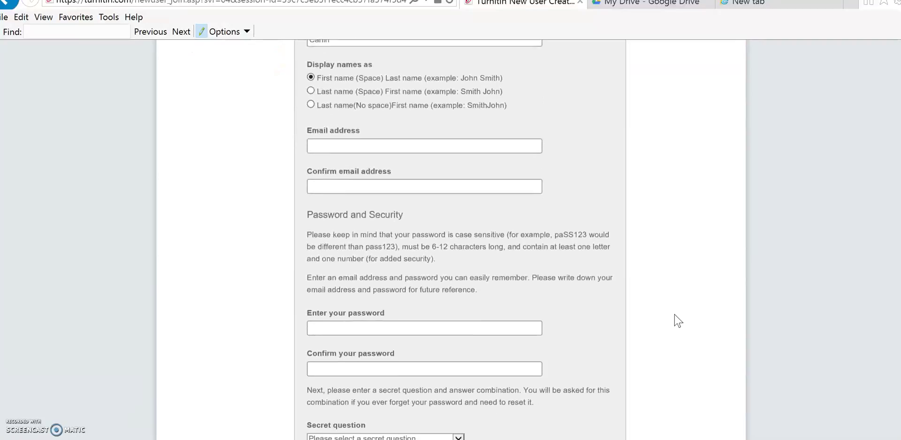
{"action": "scroll", "coordinate": [678, 321], "scroll_direction": "down", "scroll_amount": 6}
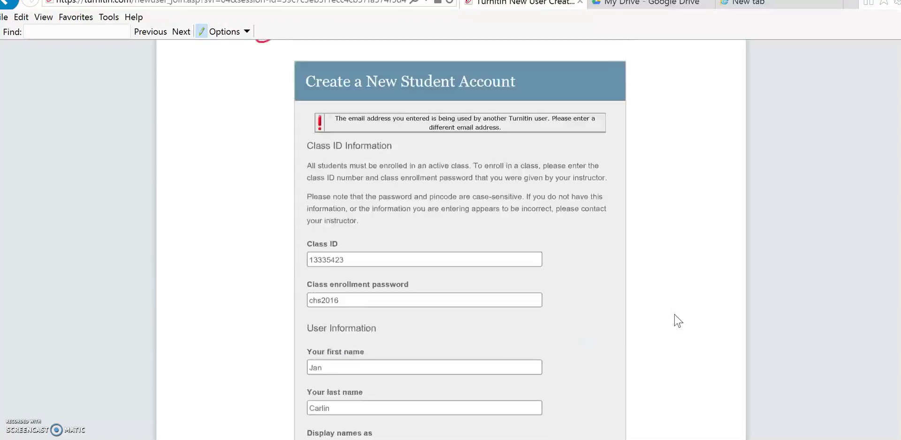
{"action": "scroll", "coordinate": [678, 320], "scroll_direction": "down", "scroll_amount": 6}
{"action": "scroll", "coordinate": [678, 320], "scroll_direction": "down", "scroll_amount": 9}
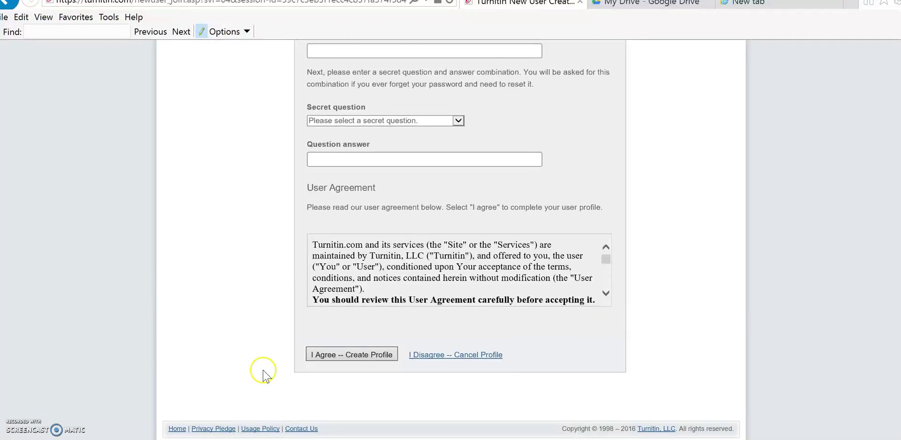
{"action": "left_click", "coordinate": [177, 429]}
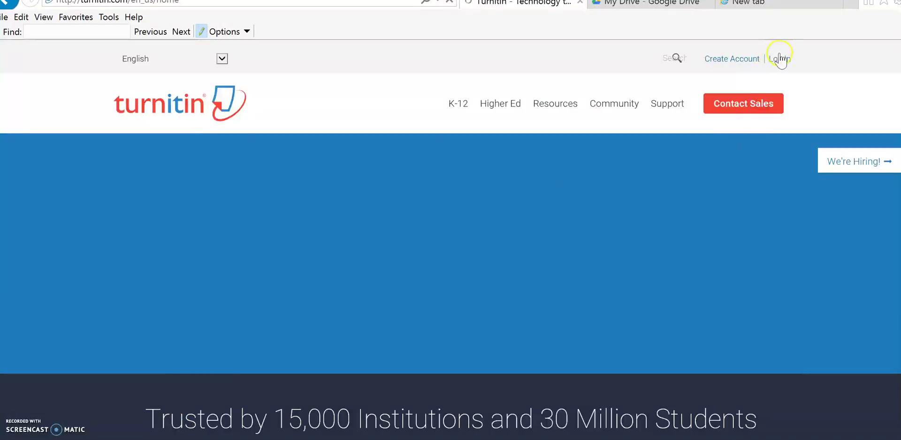
- Log in with the saved student e-mail and password, then dismiss the browser notification bar
{"action": "left_click", "coordinate": [779, 59]}
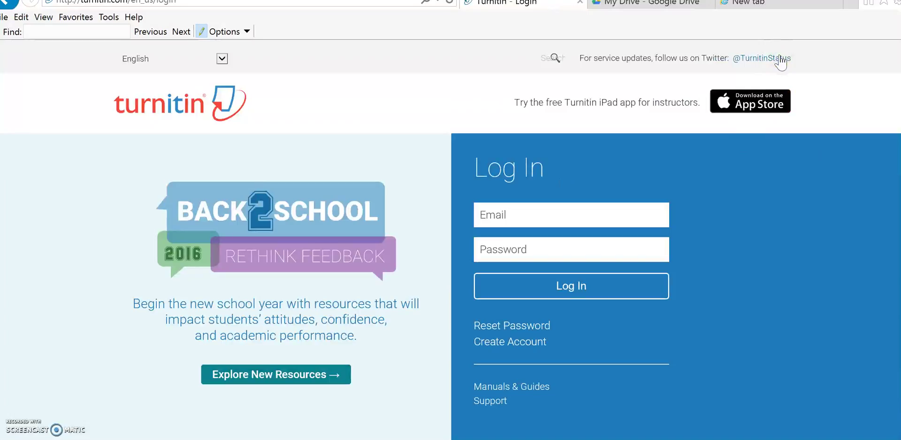
{"action": "left_click", "coordinate": [531, 218]}
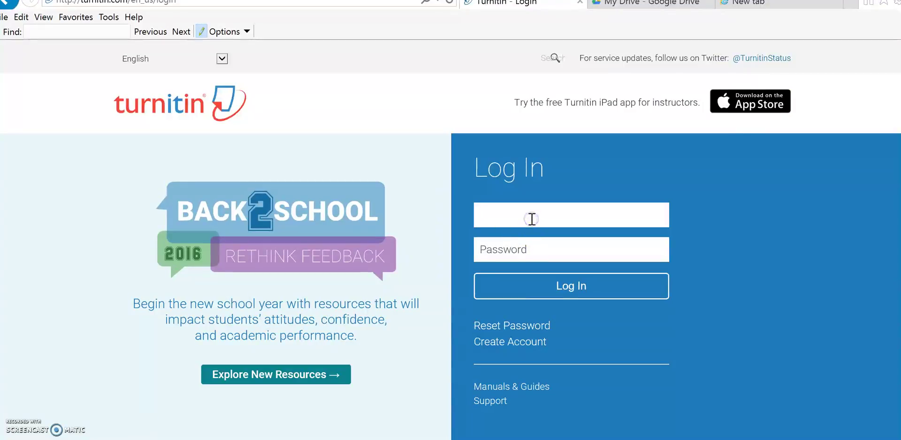
{"action": "type", "text": "e"}
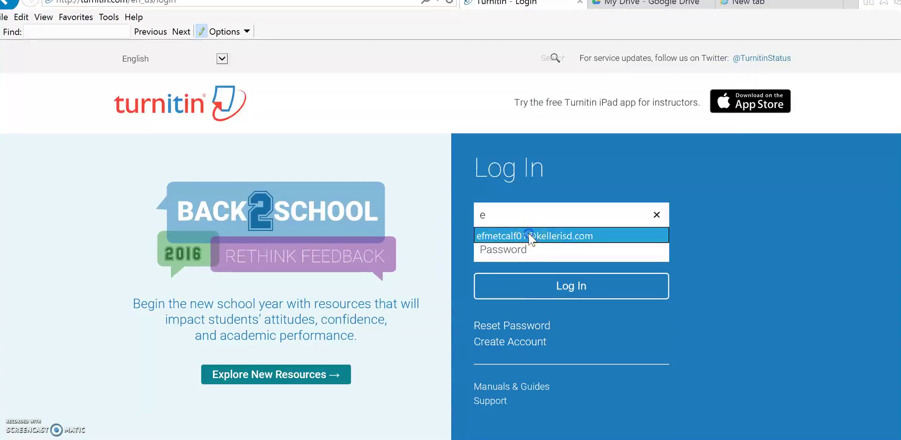
{"action": "left_click", "coordinate": [527, 236]}
{"action": "left_click", "coordinate": [521, 252]}
{"action": "type", "text": "******"}
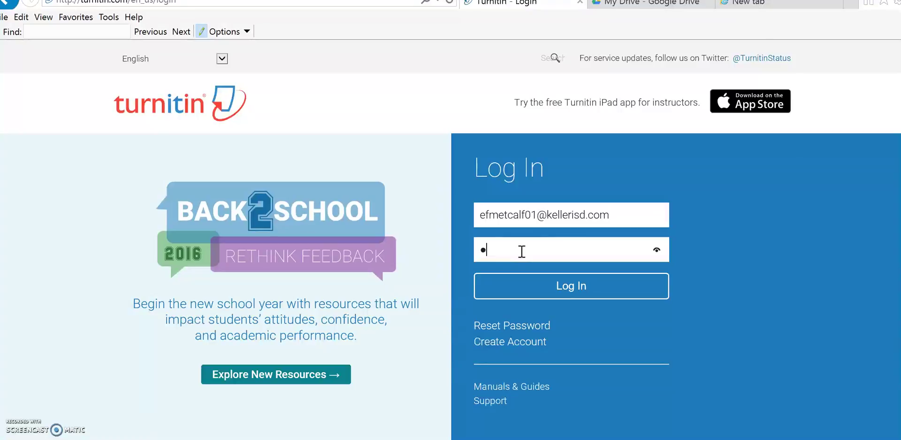
{"action": "type", "text": "**"}
{"action": "left_click", "coordinate": [519, 286]}
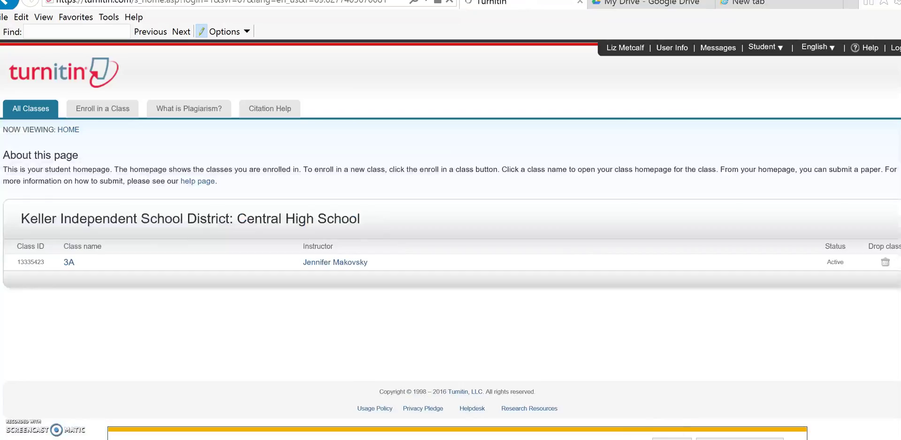
{"action": "left_click", "coordinate": [766, 438]}
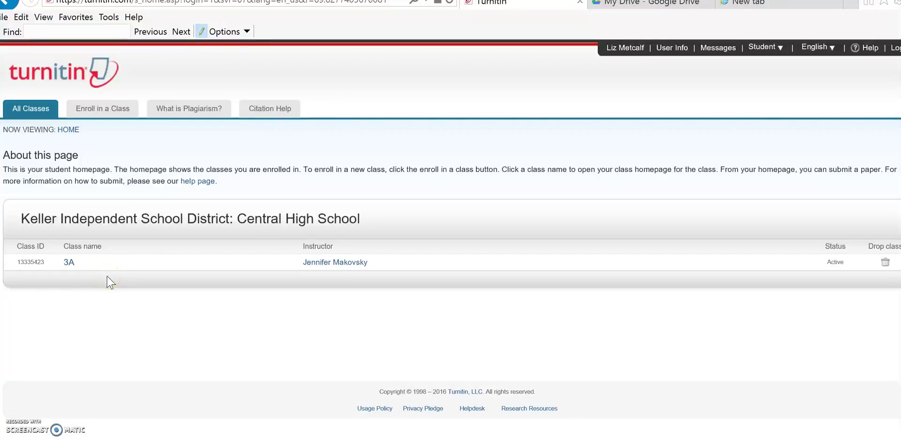
- Open class 3A from the All Classes list
{"action": "left_click", "coordinate": [69, 262]}
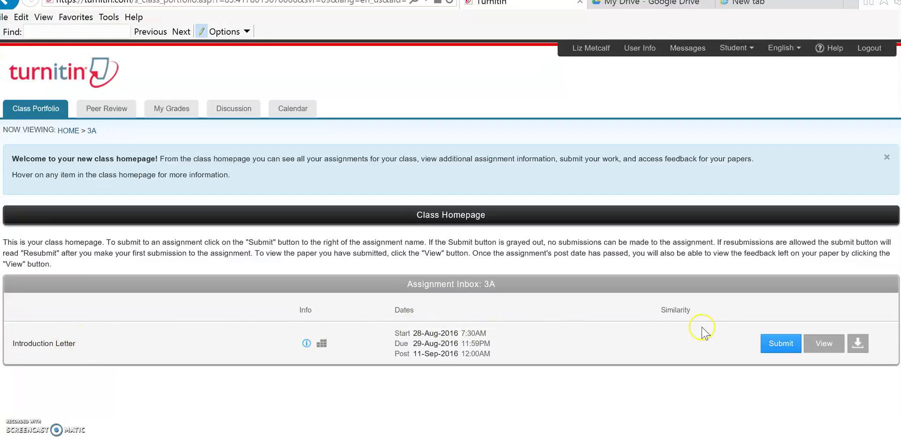
- Start a single-file submission for Introduction Letter titled 'Introduction Letter'
{"action": "left_click", "coordinate": [778, 347]}
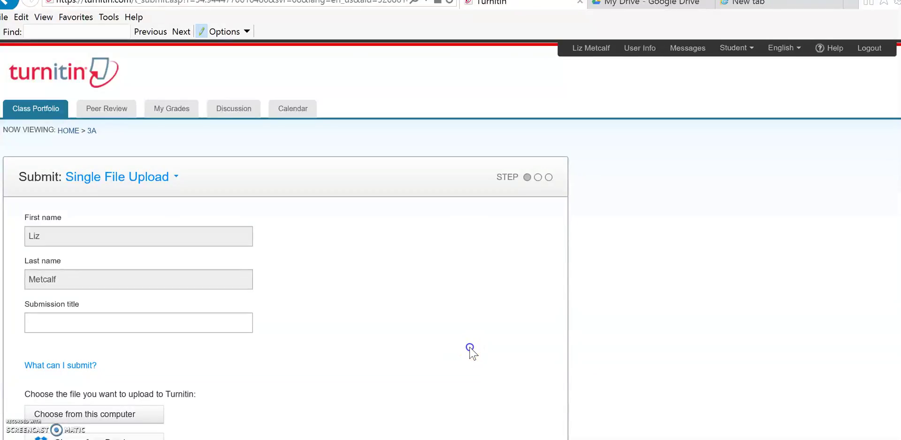
{"action": "left_click", "coordinate": [227, 324]}
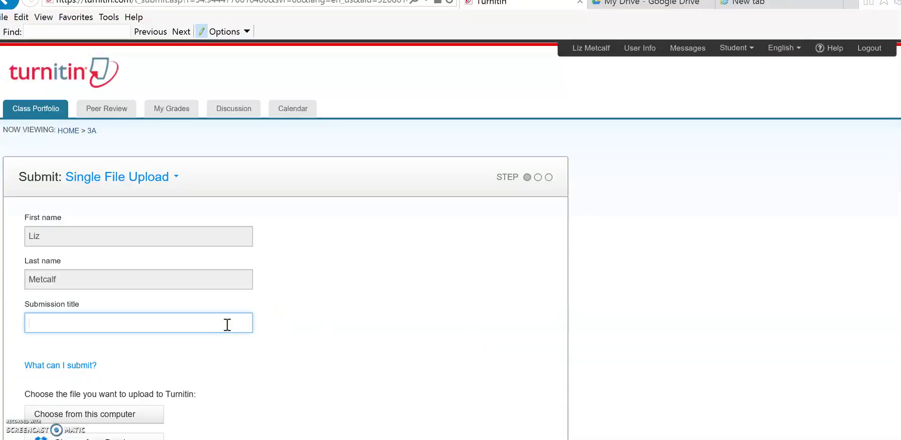
{"action": "type", "text": "Introductiton"}
{"action": "key", "text": "BackSpace"}
{"action": "key", "text": "BackSpace"}
{"action": "key", "text": "BackSpace"}
{"action": "key", "text": "BackSpace"}
{"action": "key", "text": "BackSpace"}
{"action": "type", "text": "tion Letter"}
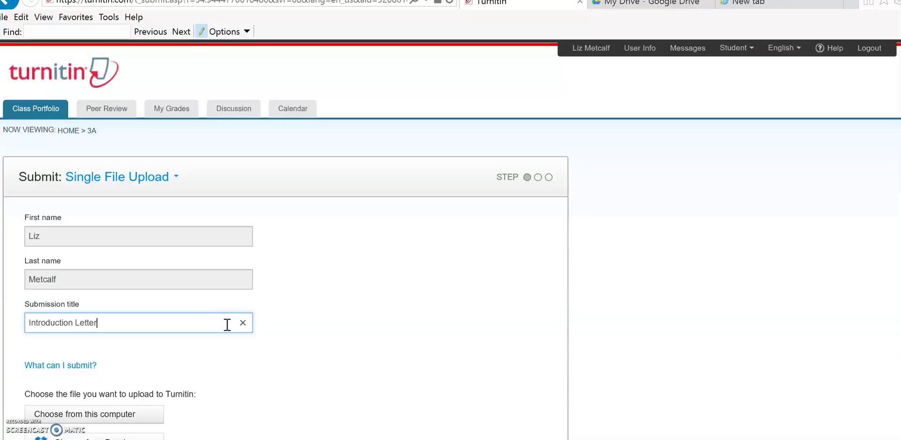
{"action": "left_click", "coordinate": [295, 360]}
{"action": "scroll", "coordinate": [296, 362], "scroll_direction": "down", "scroll_amount": 2}
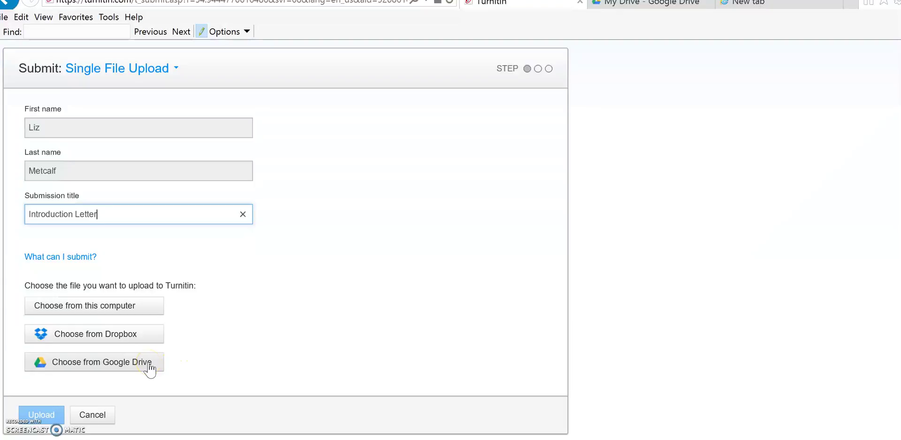
{"action": "left_click", "coordinate": [149, 369]}
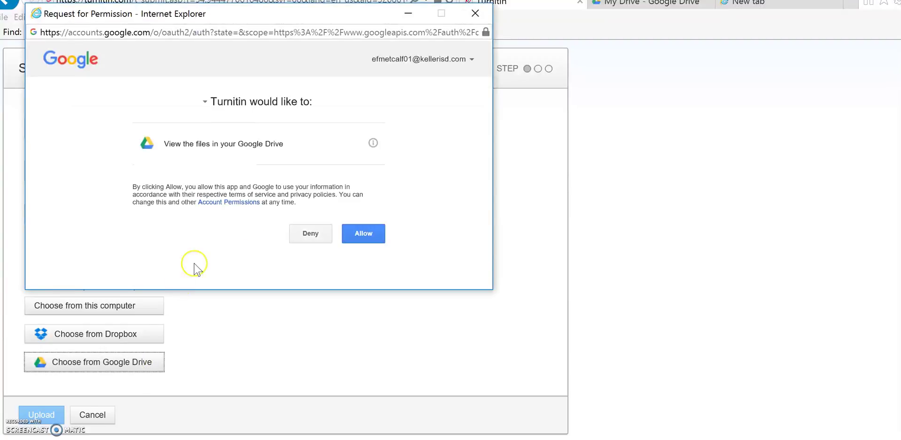
{"action": "left_click", "coordinate": [363, 239]}
{"action": "left_click", "coordinate": [363, 237]}
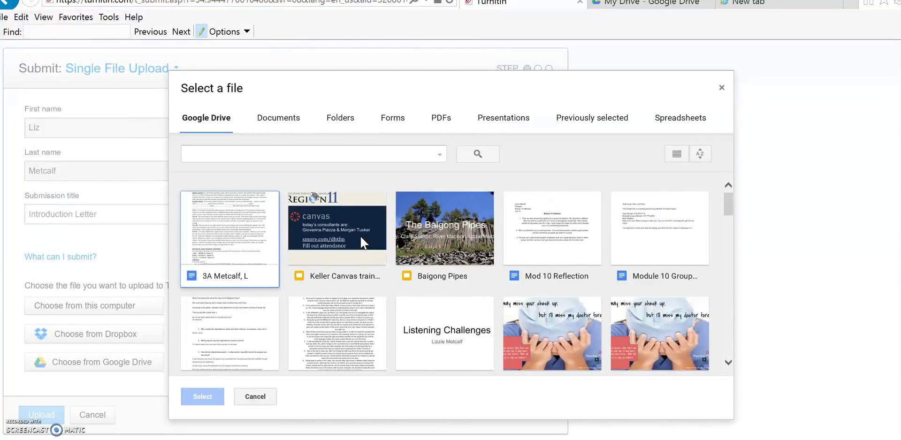
{"action": "left_click", "coordinate": [247, 241]}
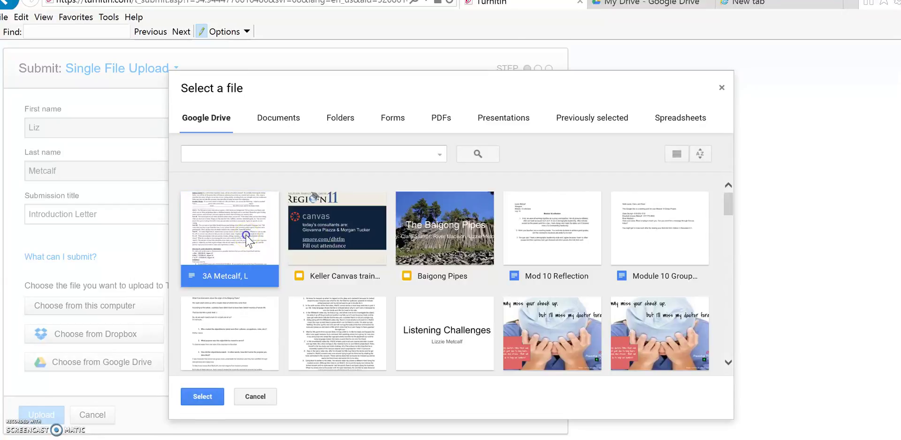
{"action": "left_click", "coordinate": [213, 395]}
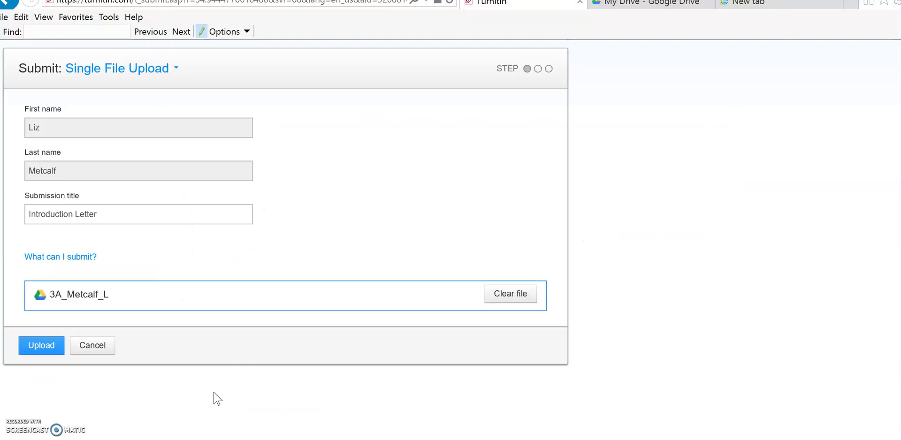
{"action": "left_click", "coordinate": [47, 346]}
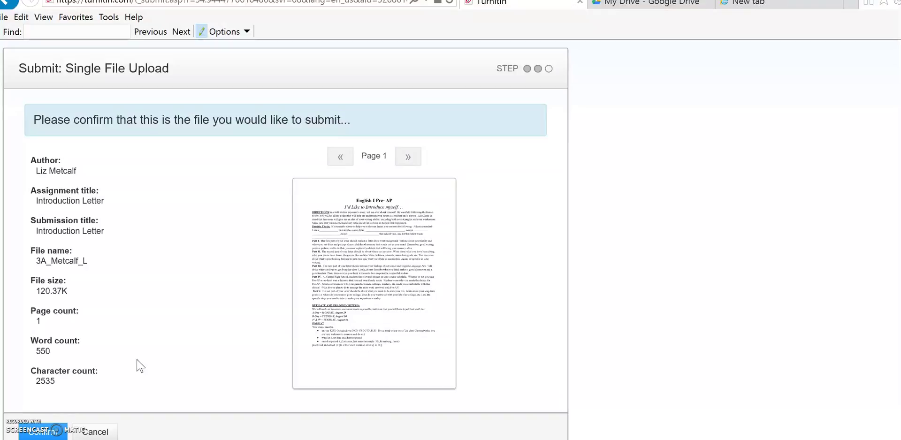
- Confirm the submission, review the digital receipt, and go back to the 3A assignment list
{"action": "left_click", "coordinate": [50, 432]}
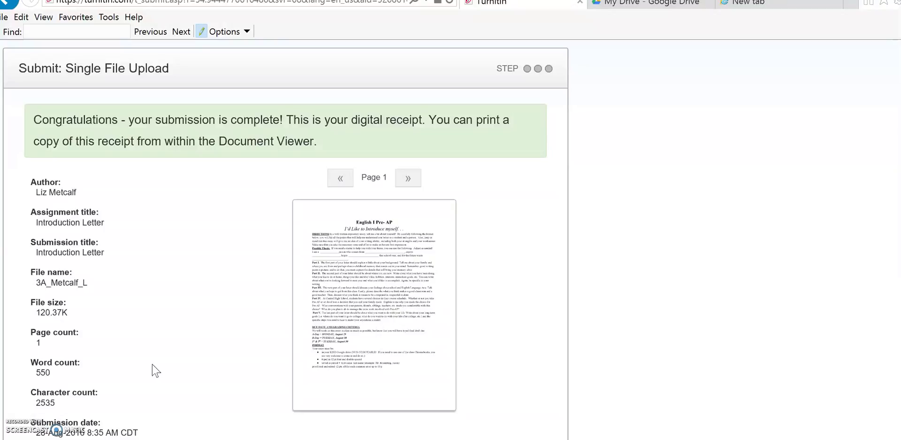
{"action": "scroll", "coordinate": [156, 371], "scroll_direction": "down", "scroll_amount": 2}
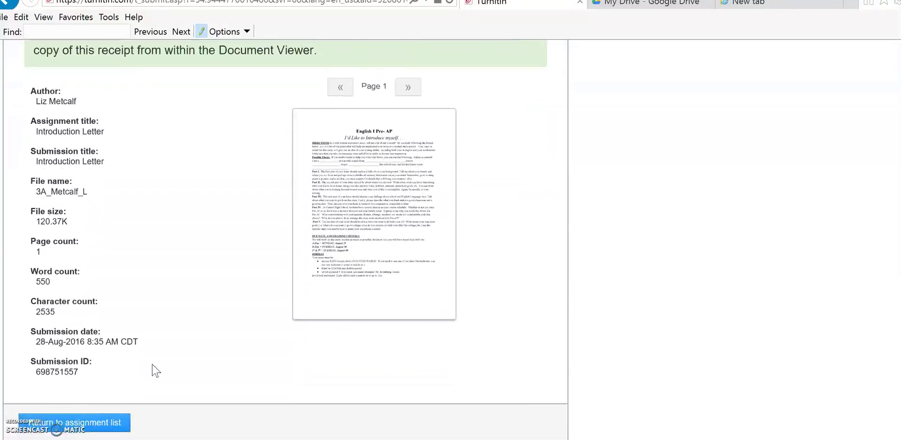
{"action": "scroll", "coordinate": [156, 370], "scroll_direction": "down", "scroll_amount": 1}
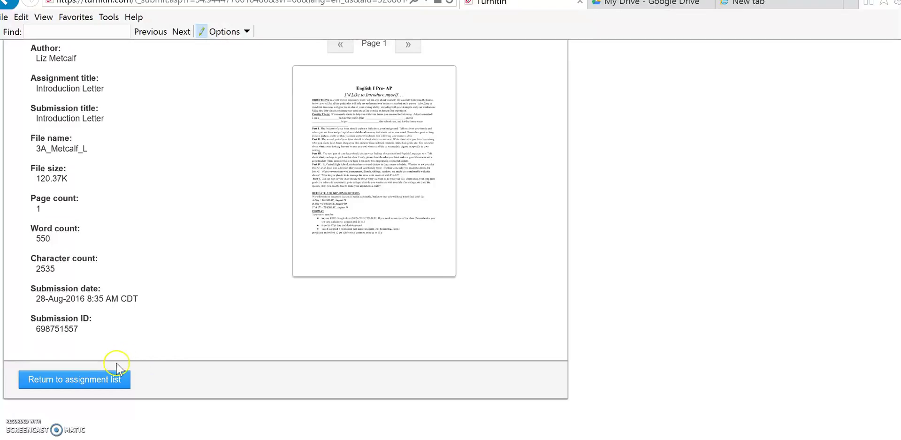
{"action": "left_click", "coordinate": [107, 384]}
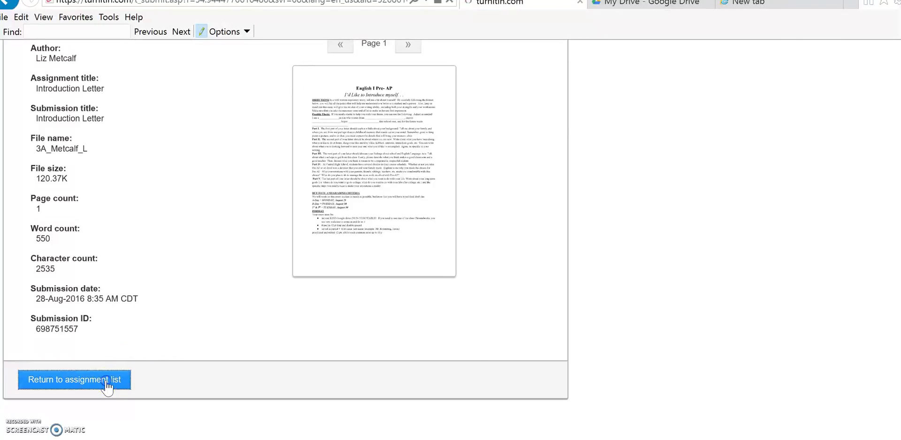